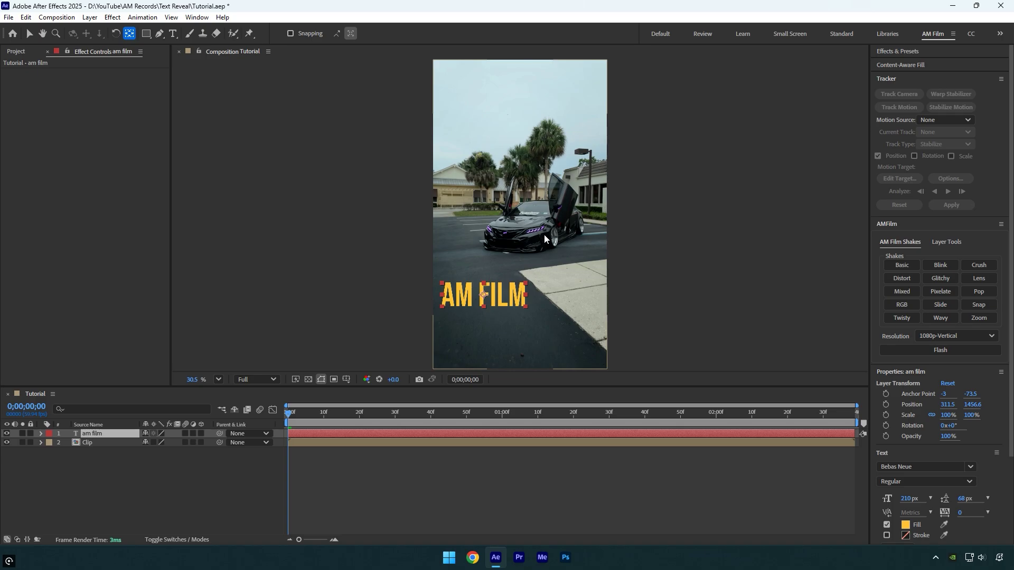
- Centre the AM FILM text, then drag it down to 540, 1415.4 below the car
key(ctrl+Home)
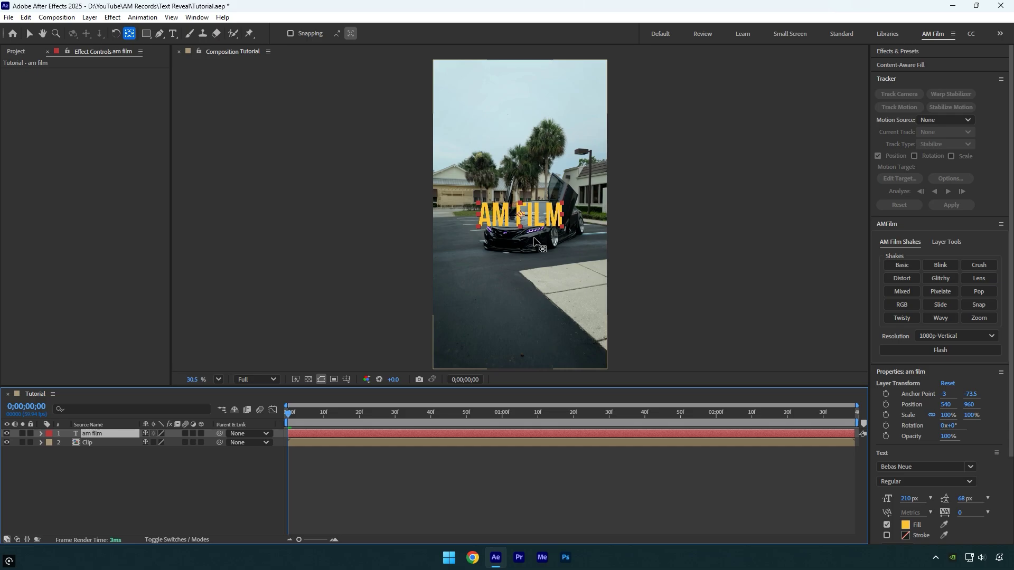
key(v)
drag(537, 226, 539, 298)
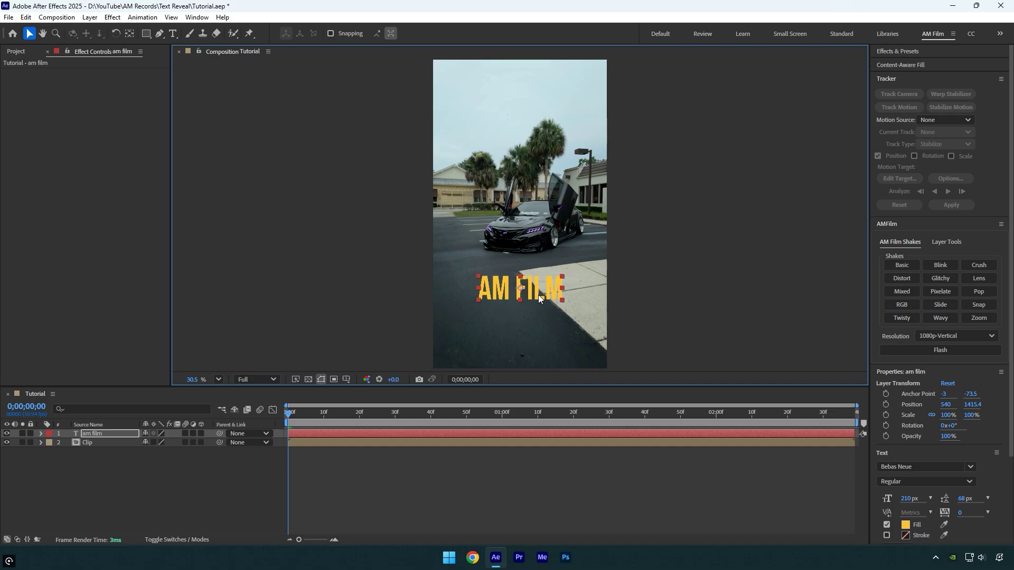
- Add an Opacity animator at 0% to AM FILM and scrub its Range Selector 1 Start
click(41, 433)
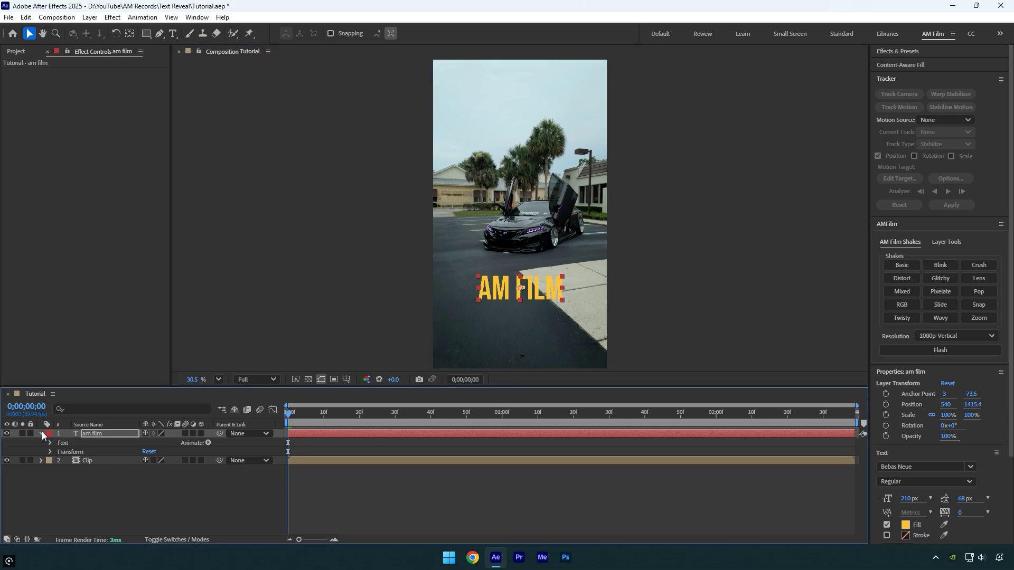
click(207, 442)
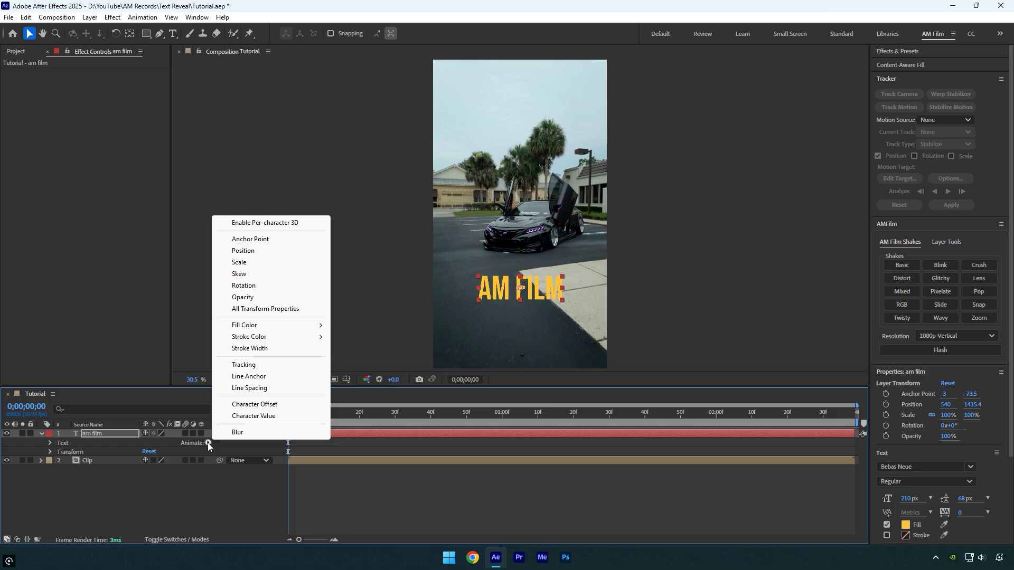
click(244, 297)
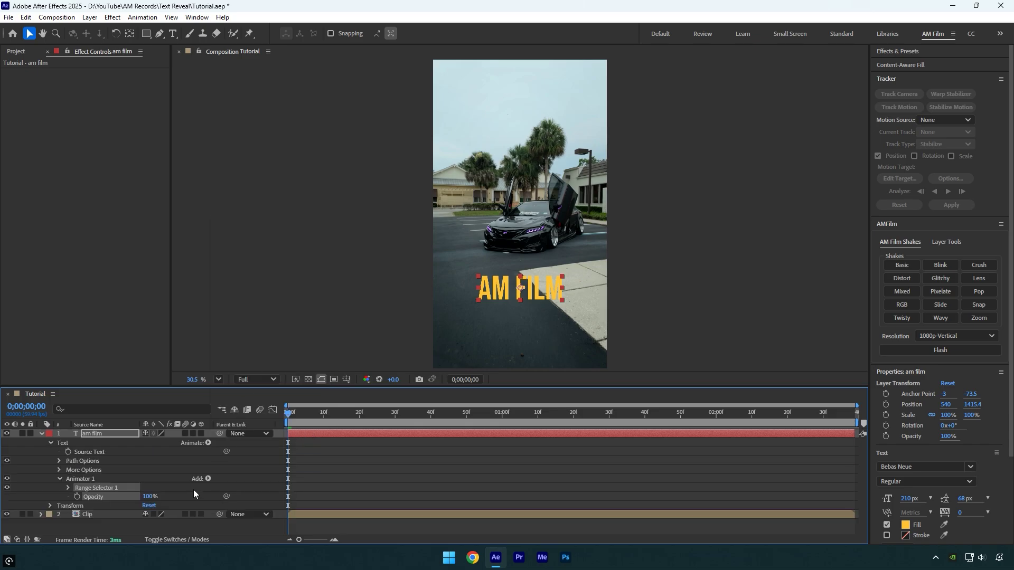
drag(150, 498, 79, 500)
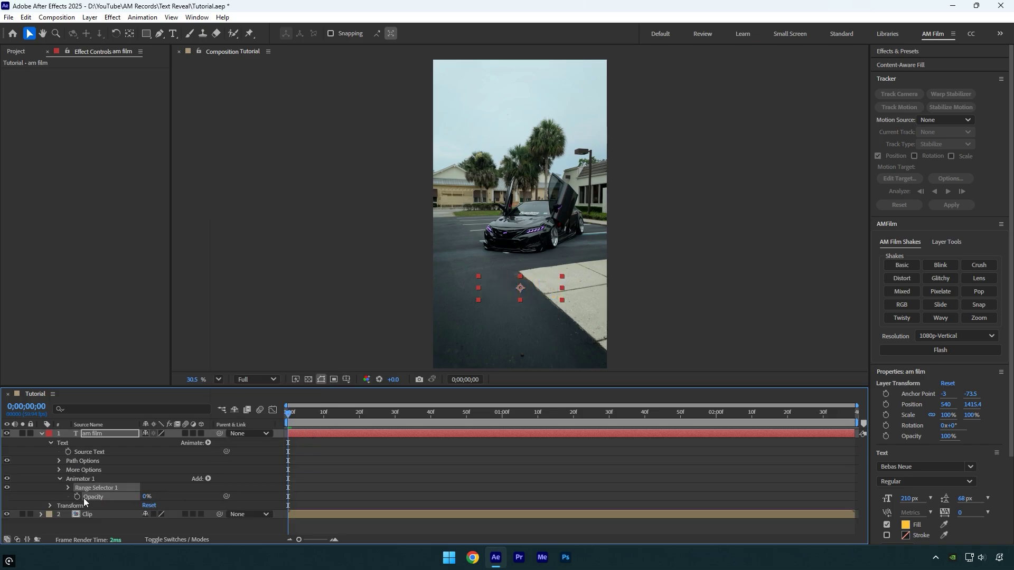
click(67, 488)
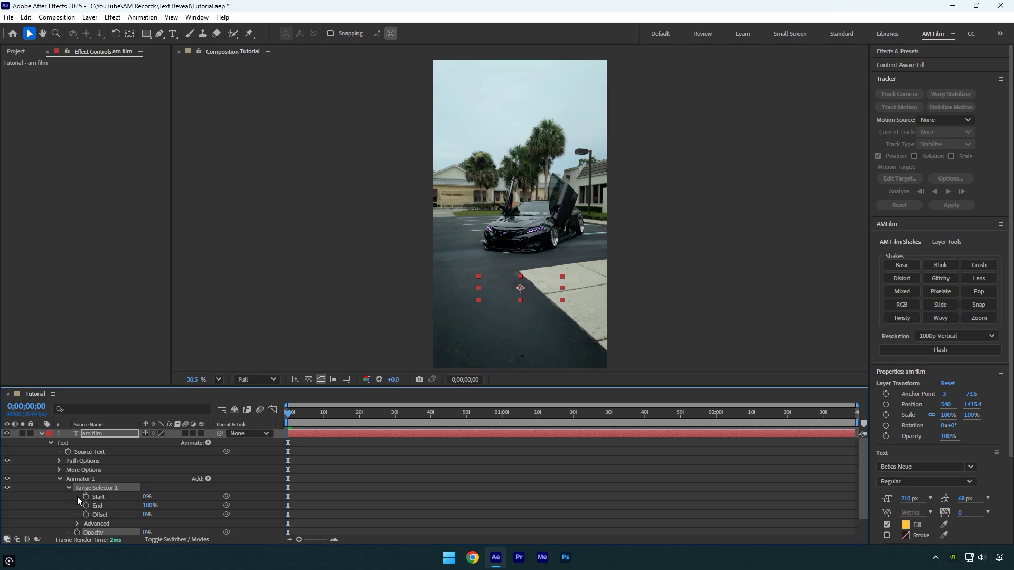
mouse_move(143, 498)
mouse_down()
mouse_move(185, 498)
mouse_move(144, 493)
mouse_up()
- Keyframe Start at 0% on frame 0 and 100% on frame 23, then preview the reveal
click(85, 497)
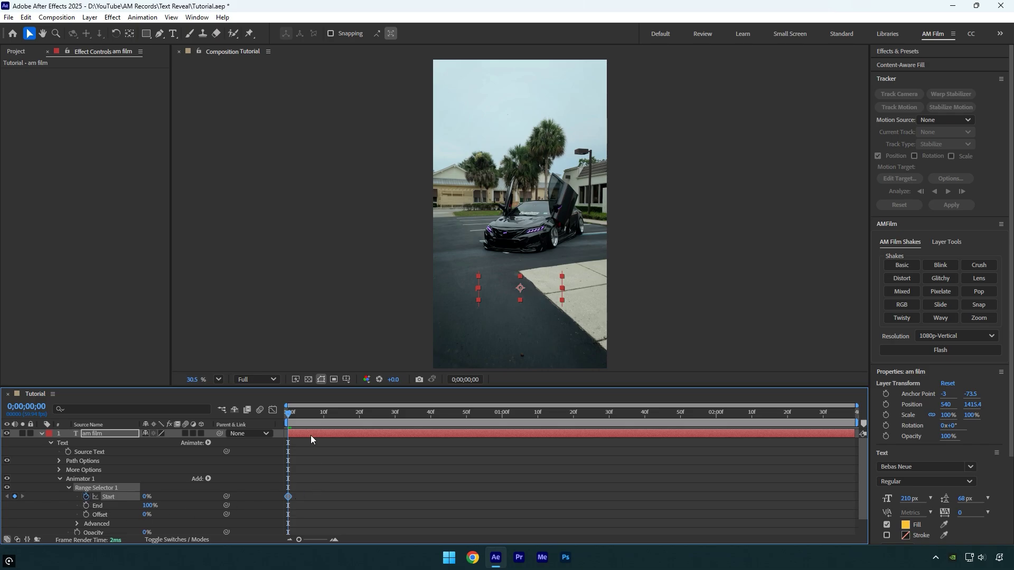
drag(317, 413, 371, 414)
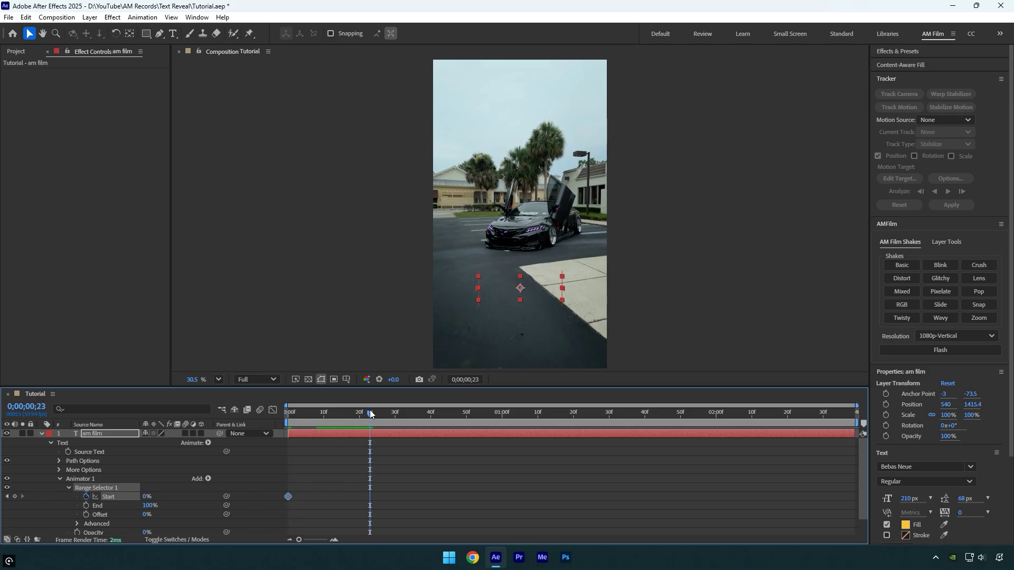
drag(148, 496, 248, 494)
key(Home)
key(space)
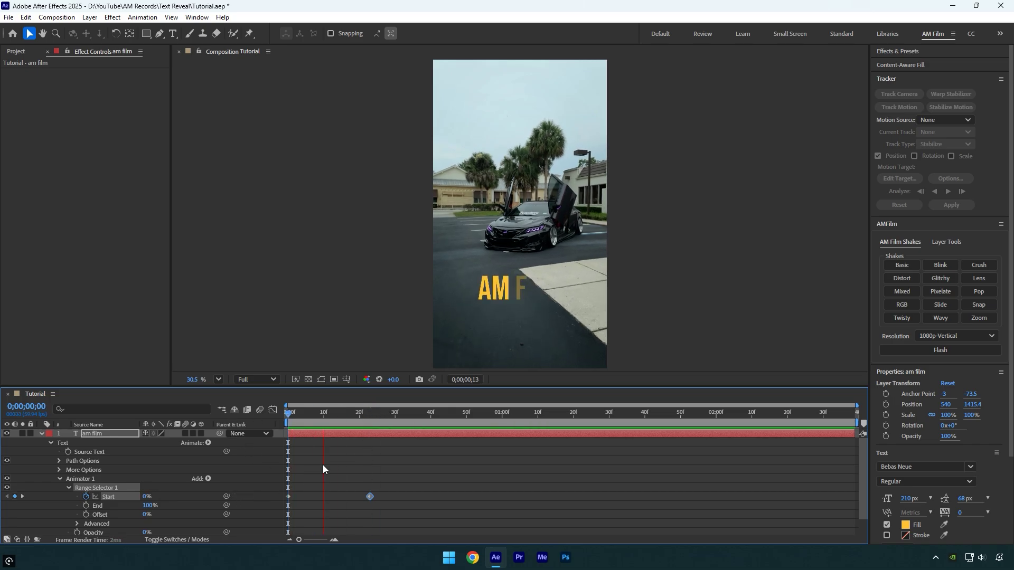
- At frame 16, remove the Start keyframes and dismiss the animator's Add property list
drag(409, 417, 372, 417)
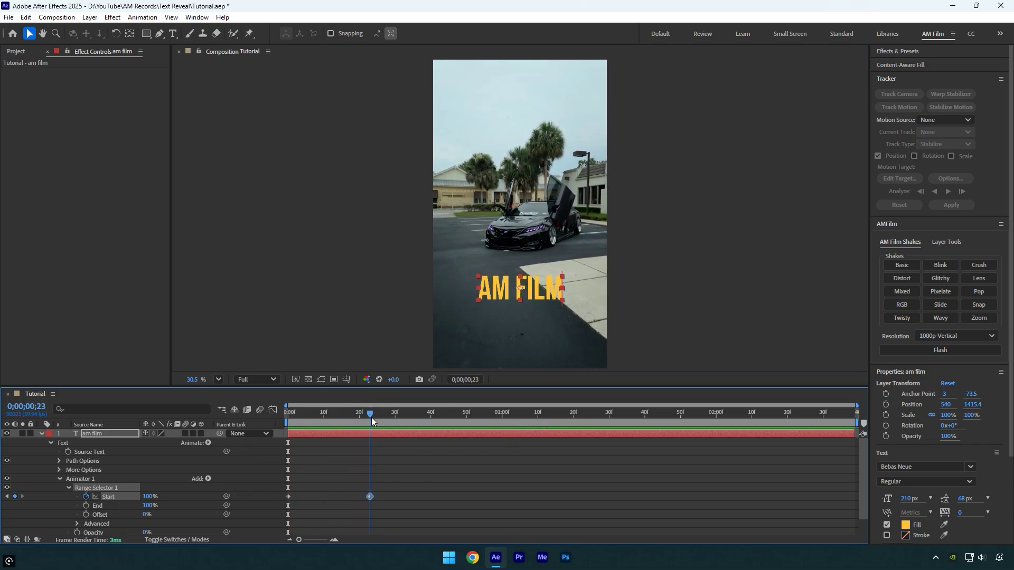
click(87, 497)
click(208, 479)
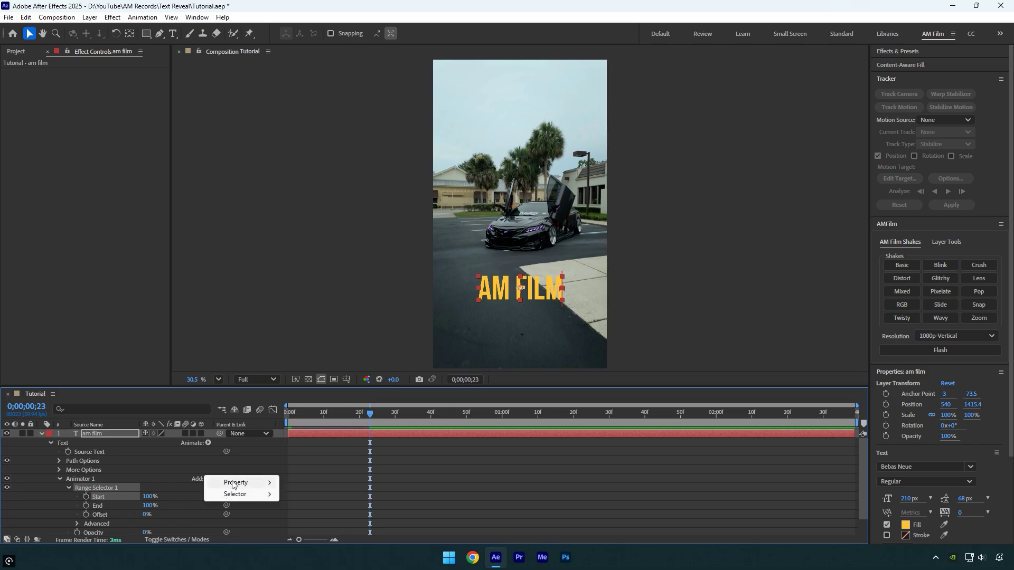
mouse_move(238, 482)
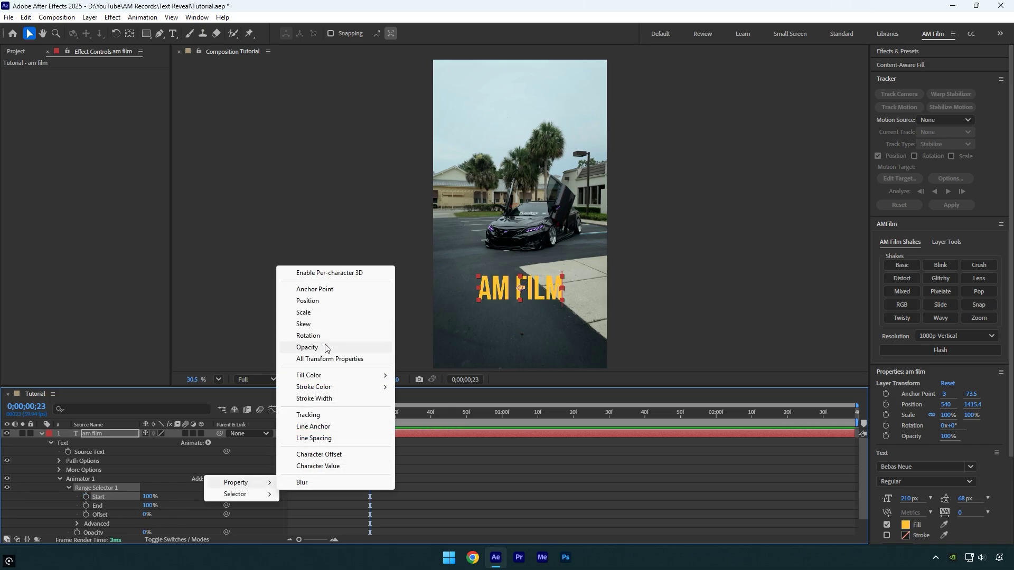
click(421, 438)
- Drag 3D Basic Position Z Cascade In from Animation Presets > Presets > Text > 3D Text onto AM FILM
key(u)
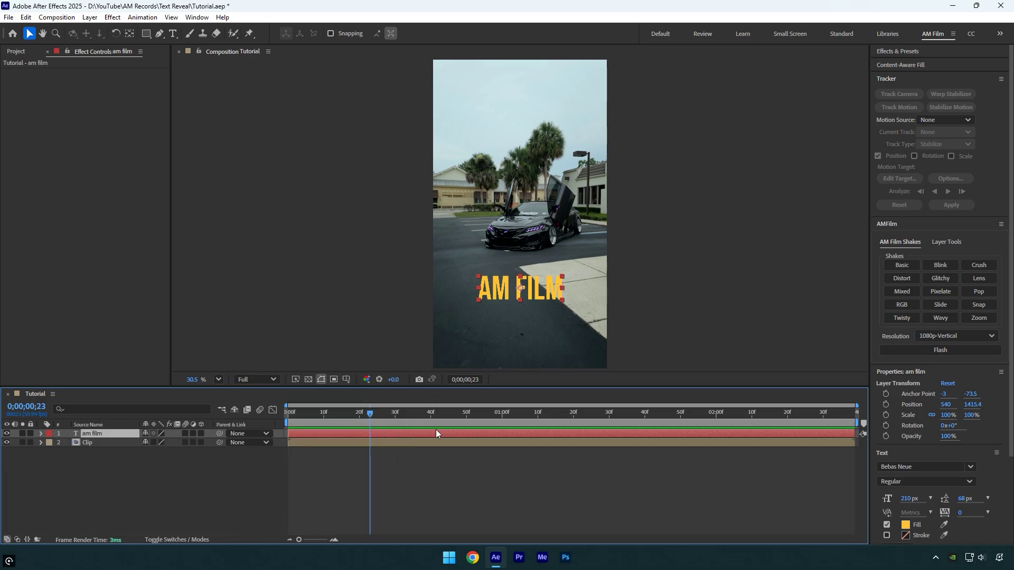
click(898, 51)
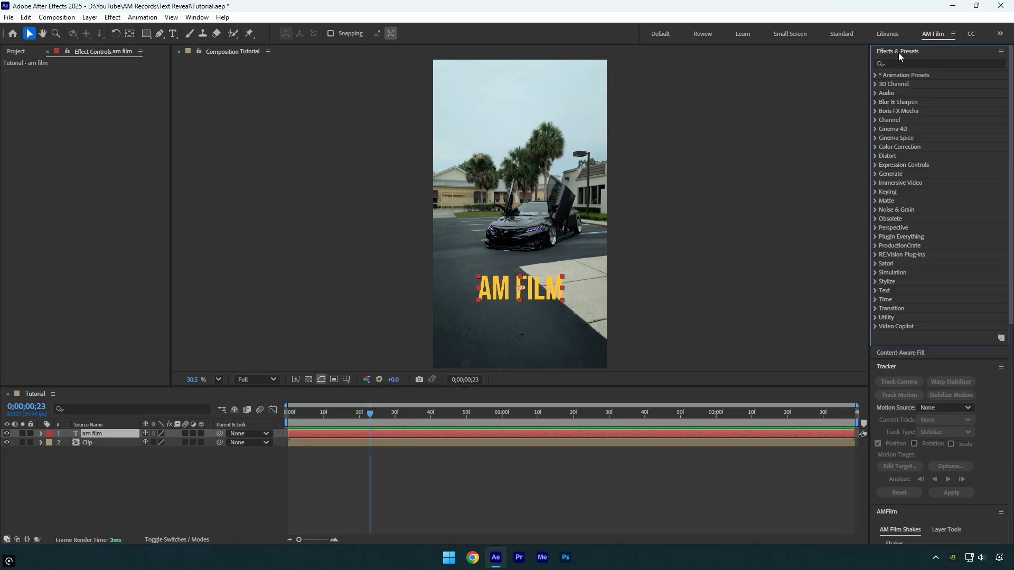
click(200, 19)
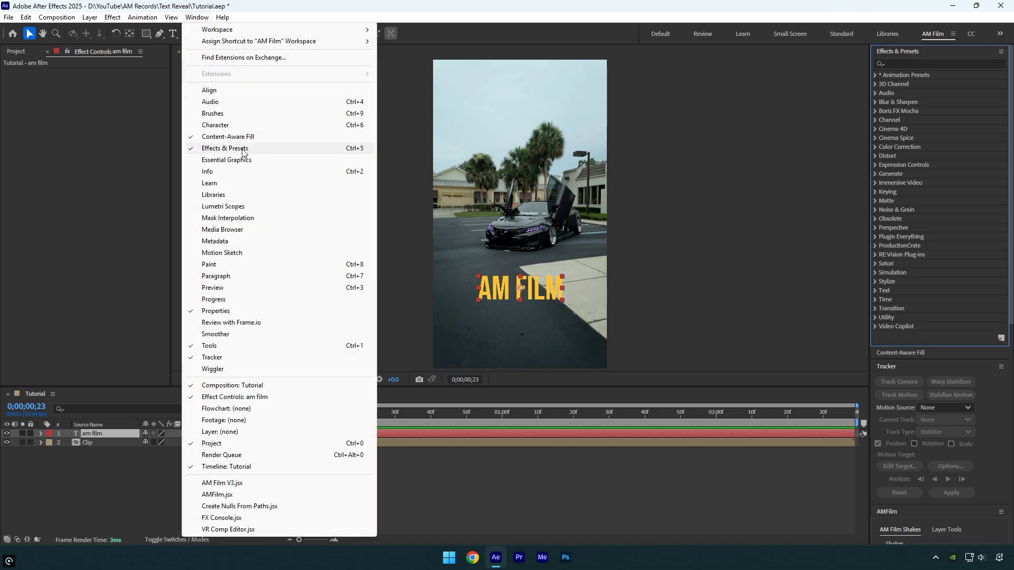
click(874, 76)
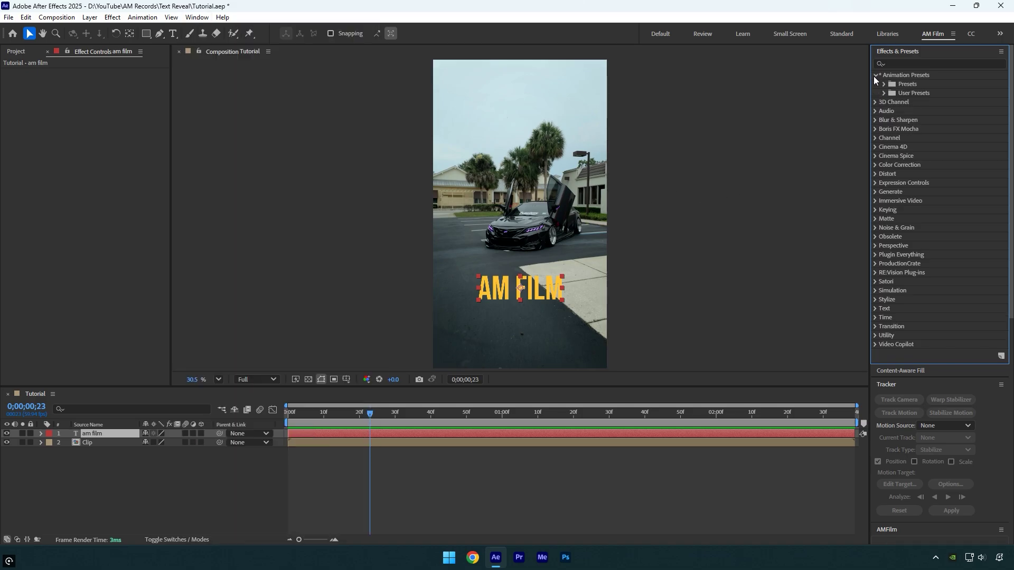
click(883, 85)
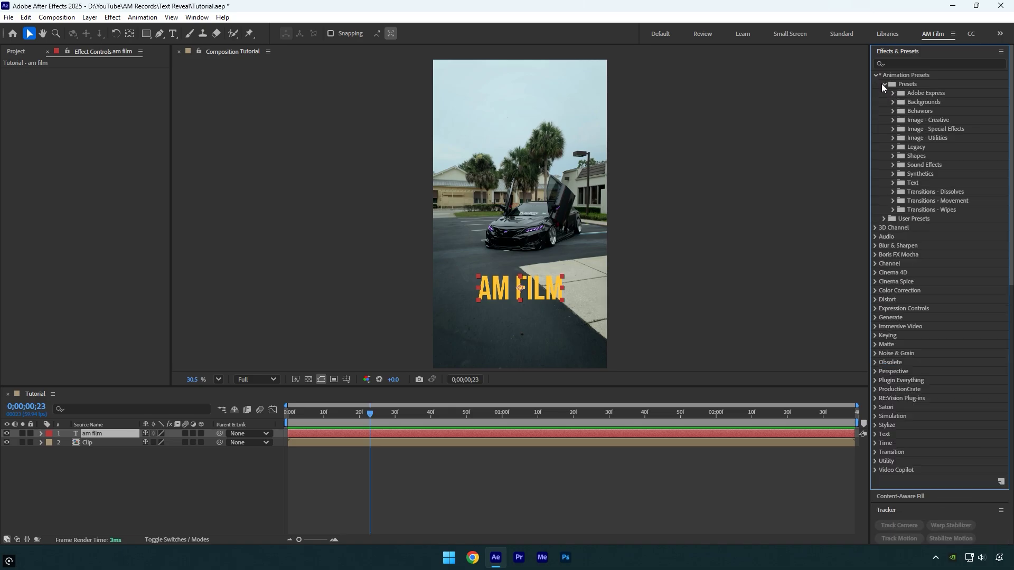
click(892, 183)
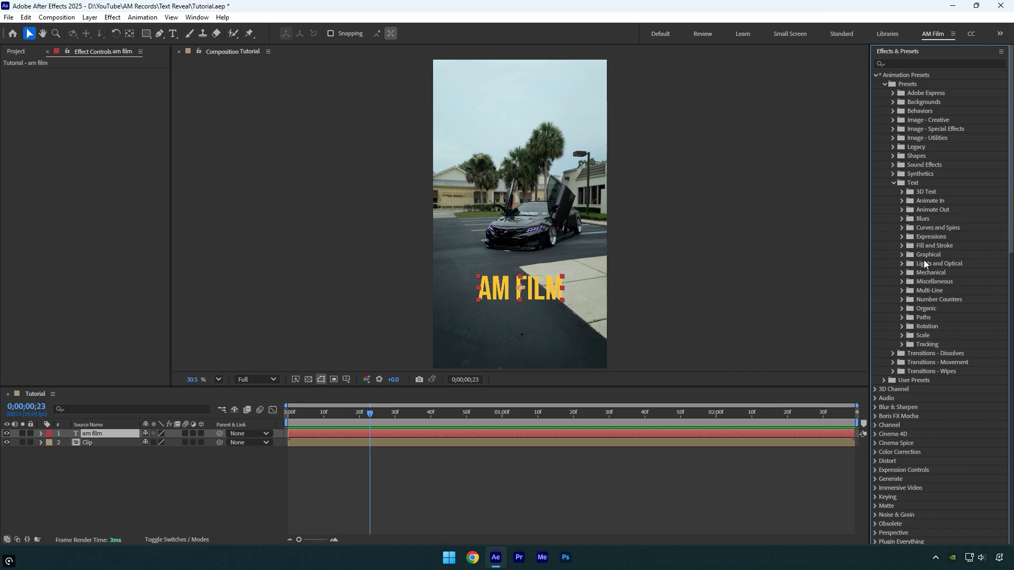
click(901, 191)
drag(945, 201, 349, 433)
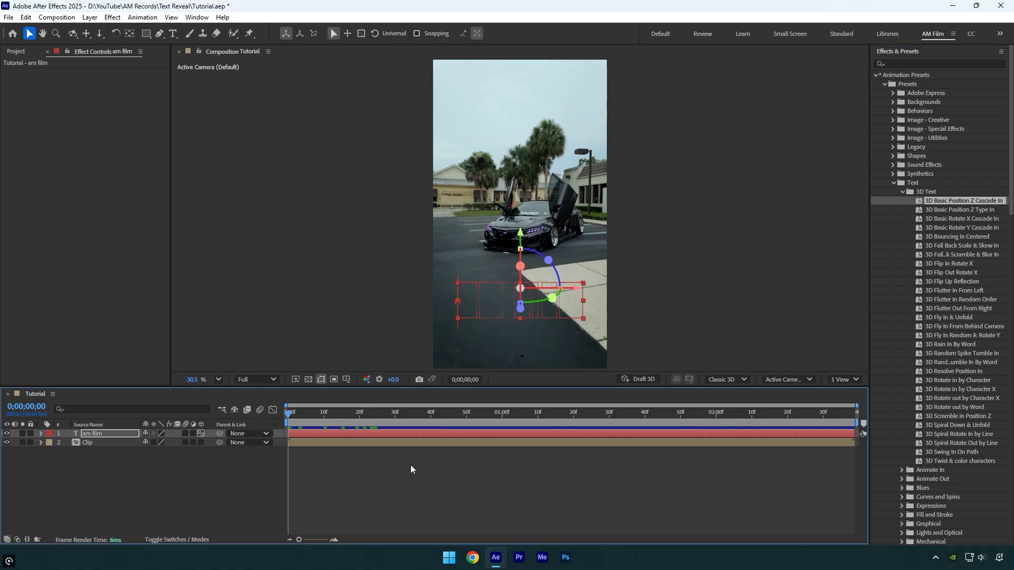
- Apply 3D Resolve Position In to am film and preview it, stopping at frame 23
key(space)
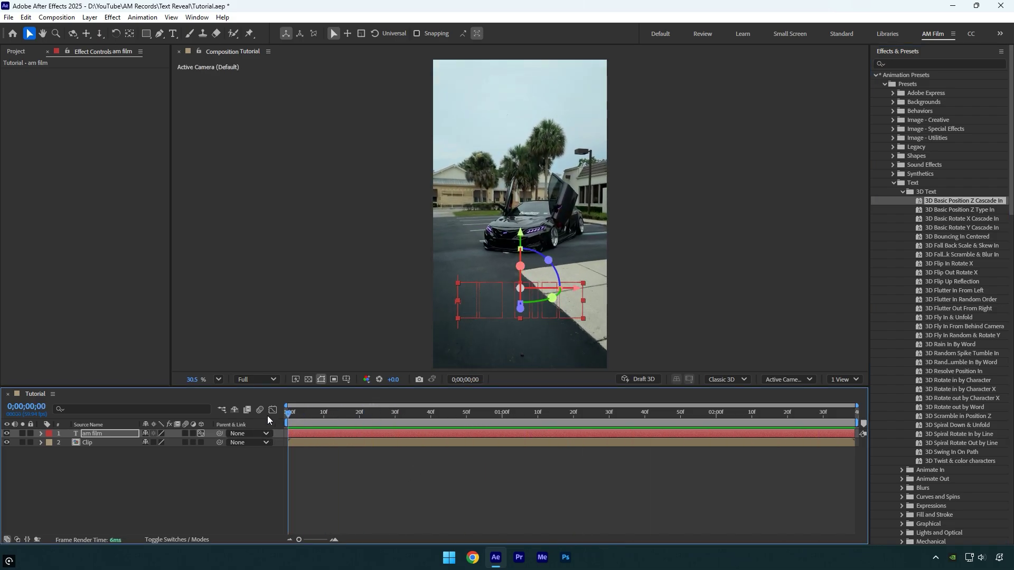
click(440, 358)
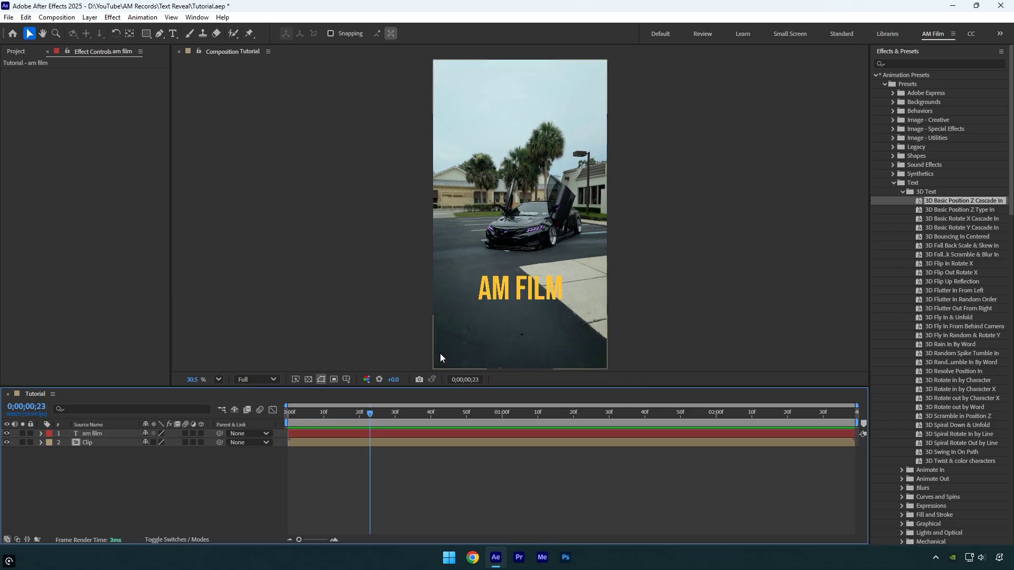
drag(962, 375, 413, 435)
key(space)
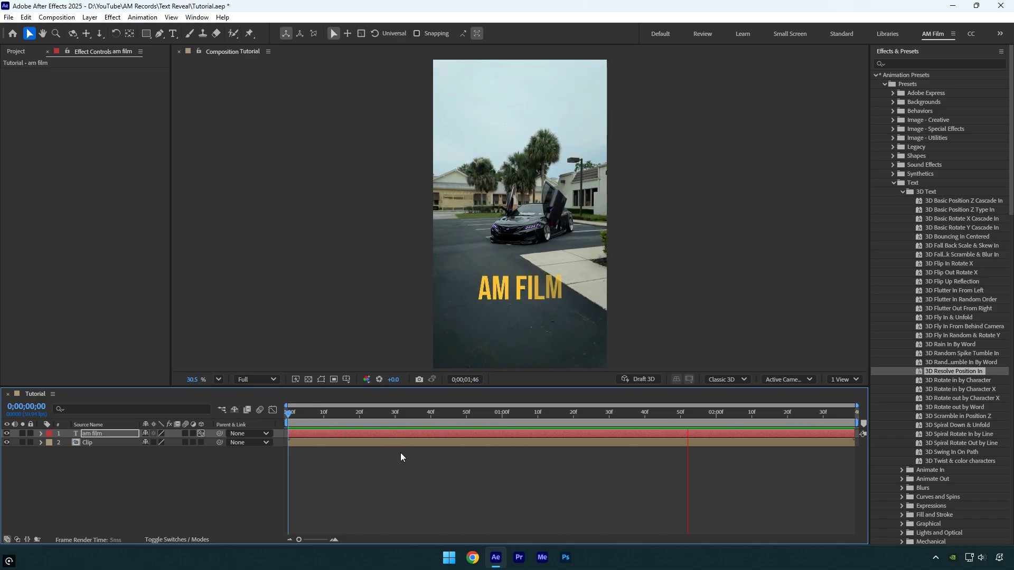
click(411, 416)
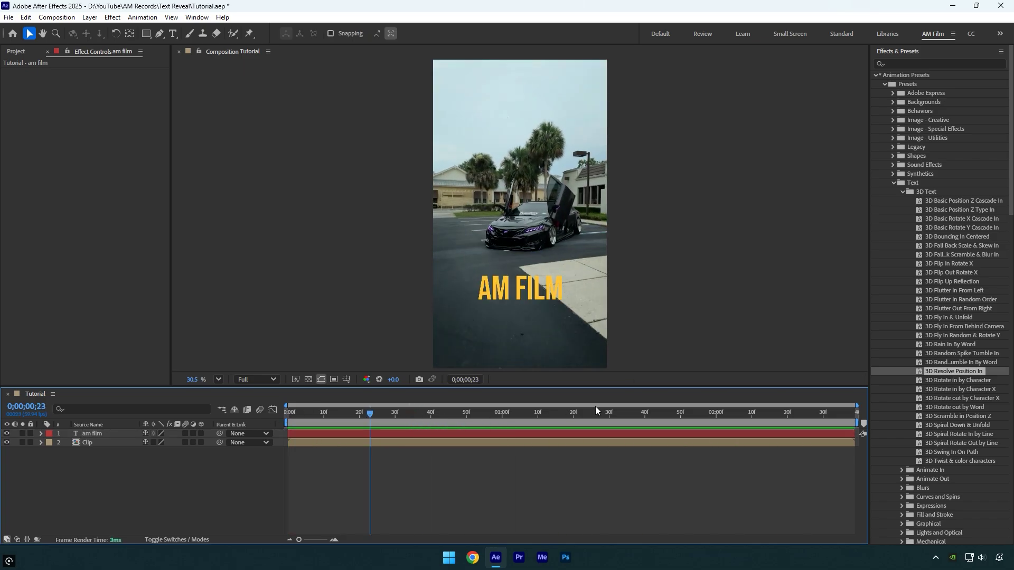
click(903, 191)
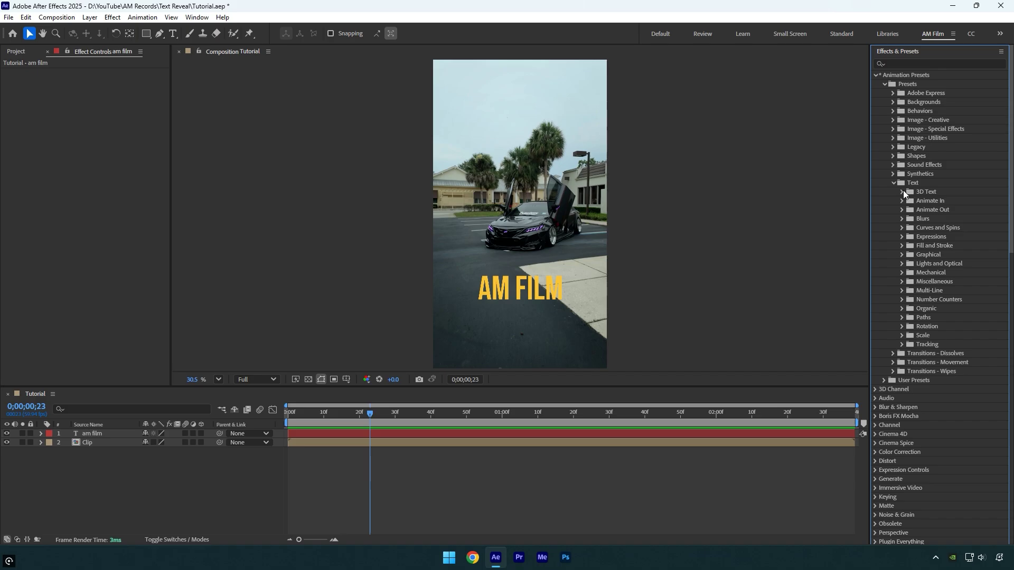
- Apply the Tracking preset Stretchy to am film, scrub its letter spread, then collapse Effects & Presets
click(902, 345)
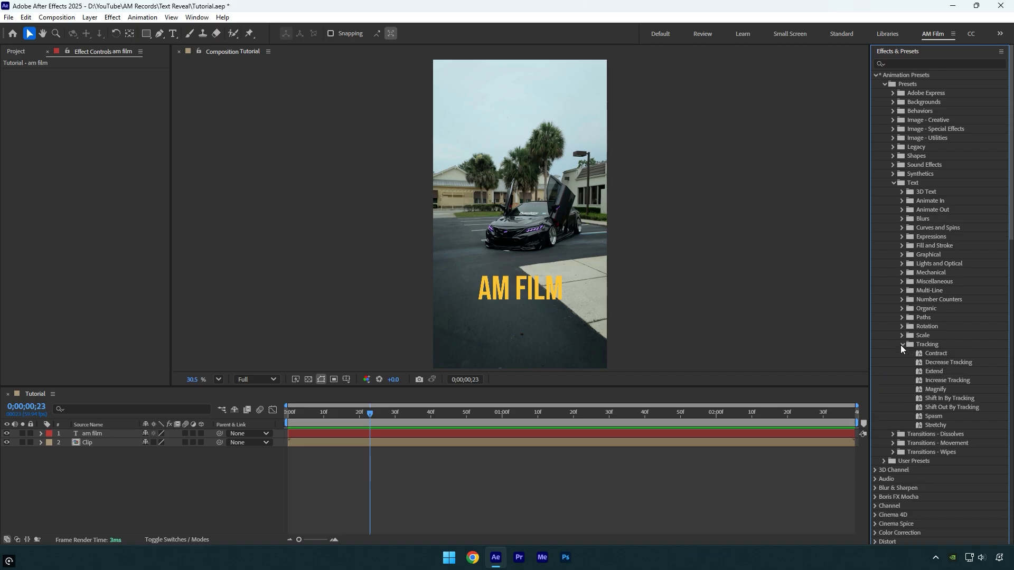
drag(925, 426, 446, 435)
key(Home)
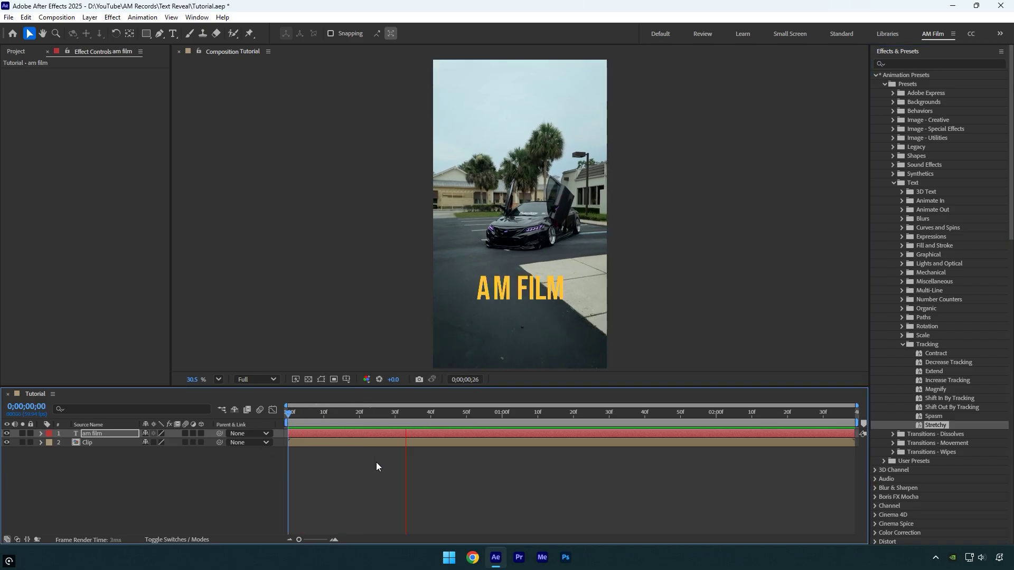
drag(392, 418, 482, 426)
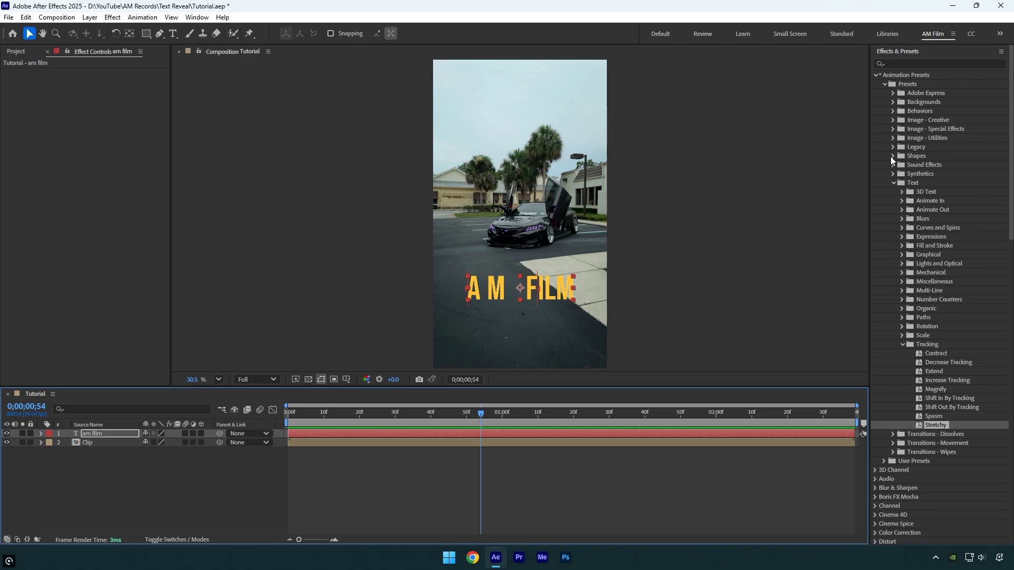
click(892, 53)
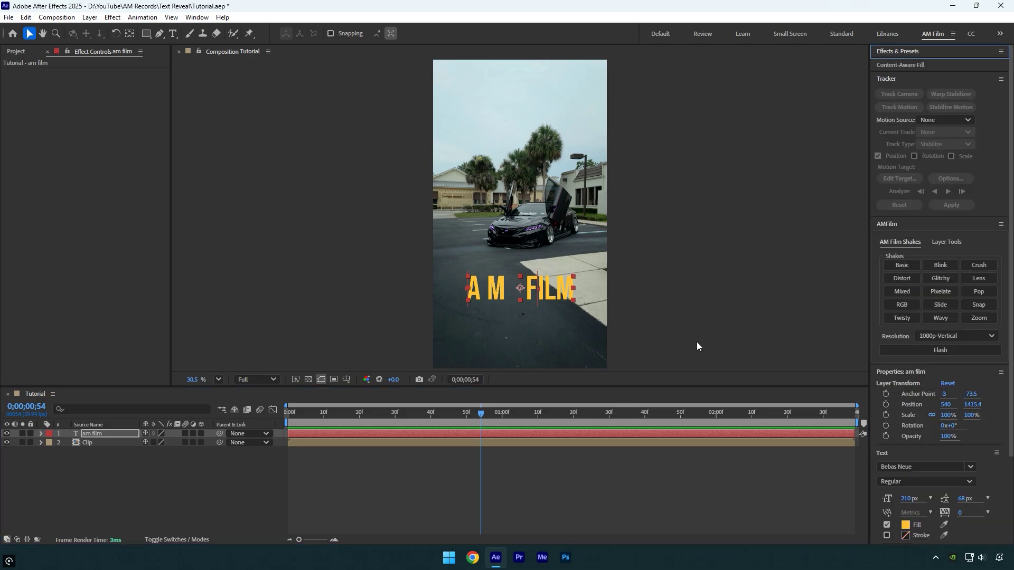
- Run Track Camera on the Clip layer and right-click a ground track point
click(512, 443)
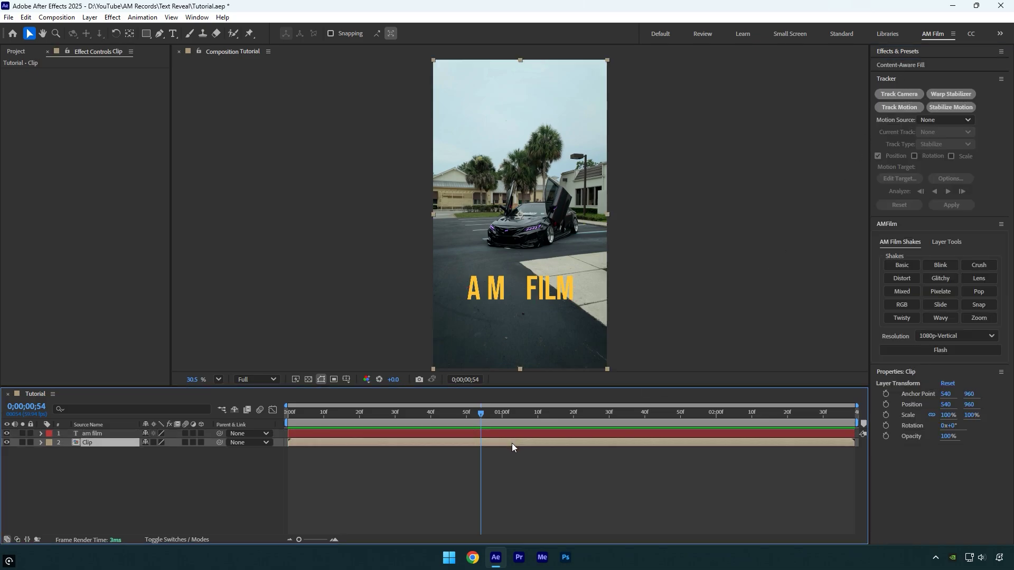
click(898, 94)
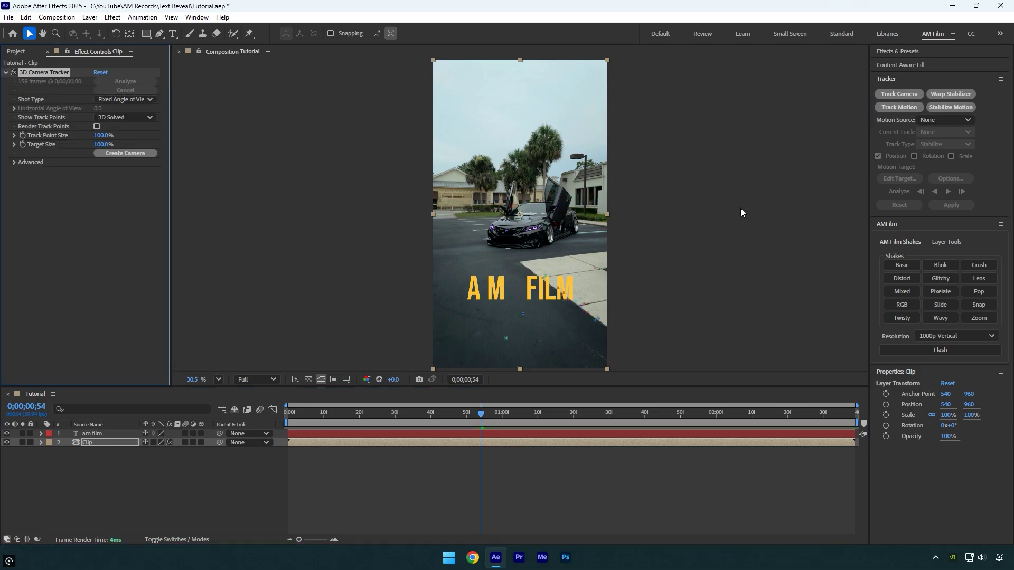
right_click(555, 271)
- Create a solid and camera on the ground, make am film 3D, and paste Track Solid 1's position onto it
click(608, 292)
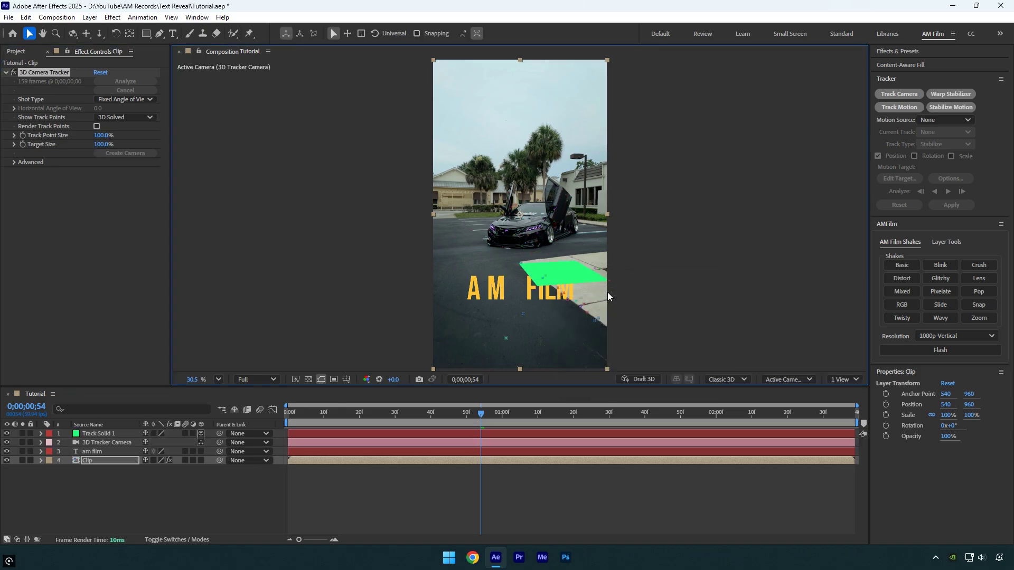
click(93, 451)
click(201, 452)
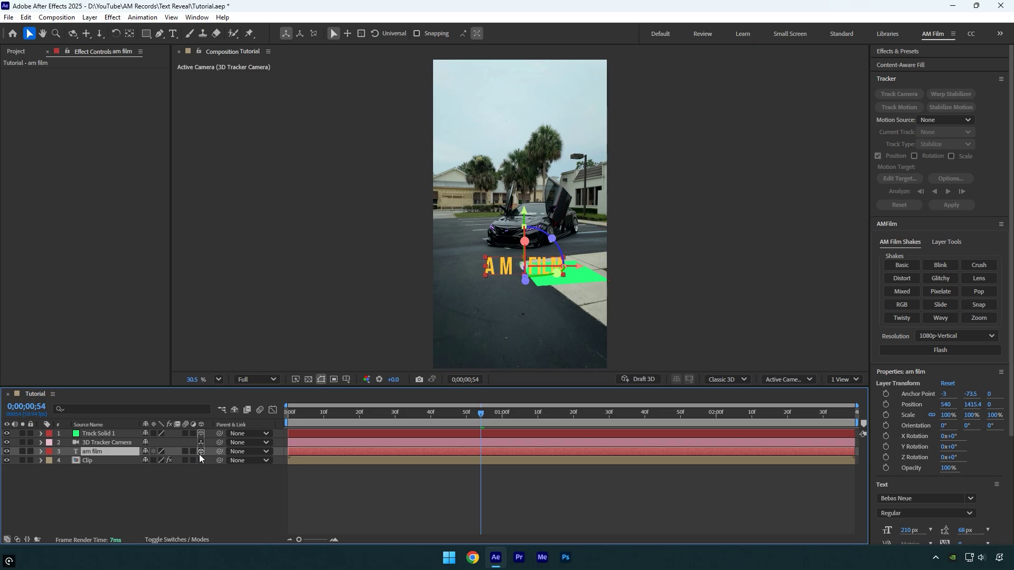
click(103, 434)
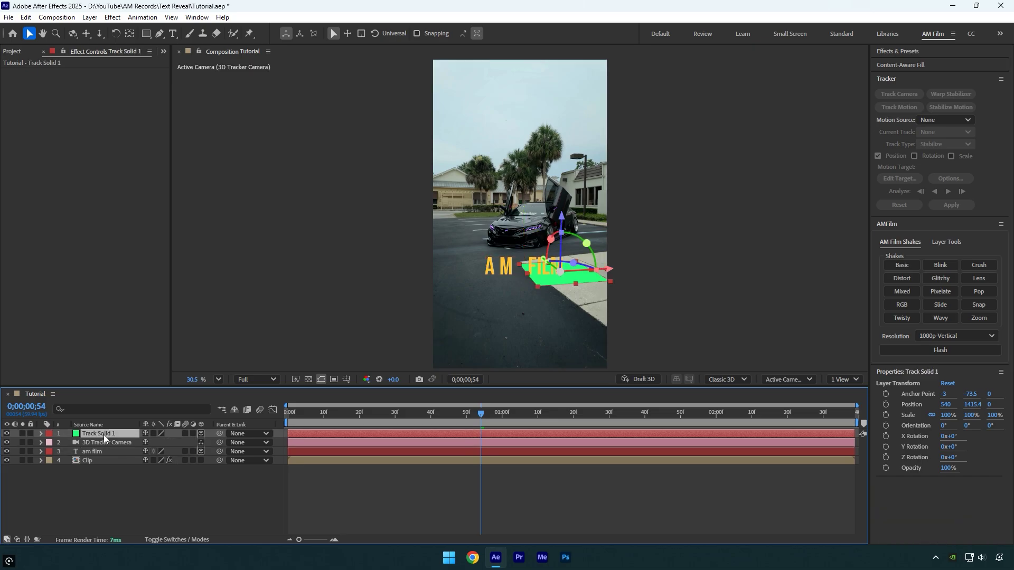
key(p)
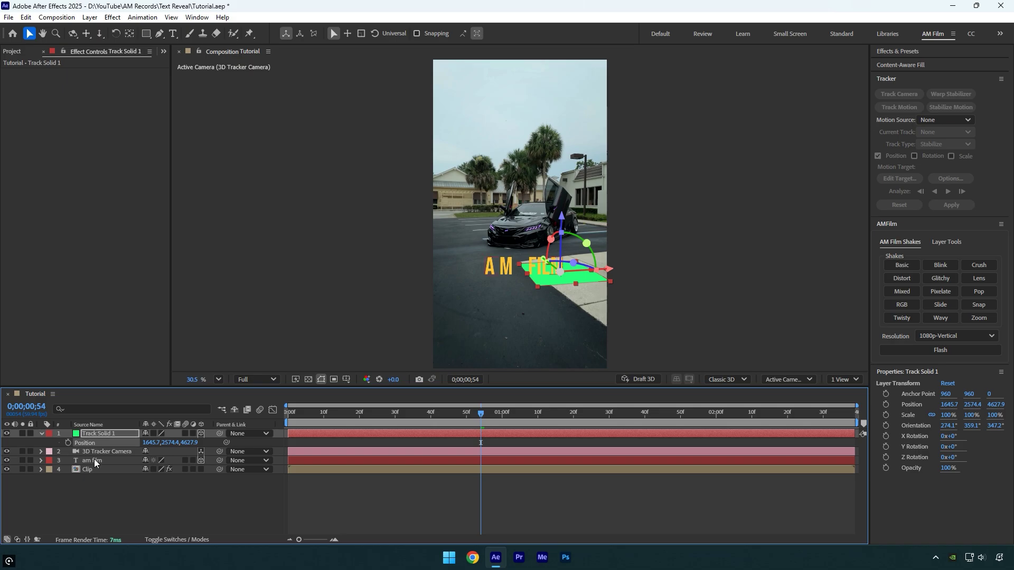
click(94, 459)
key(ctrl+v)
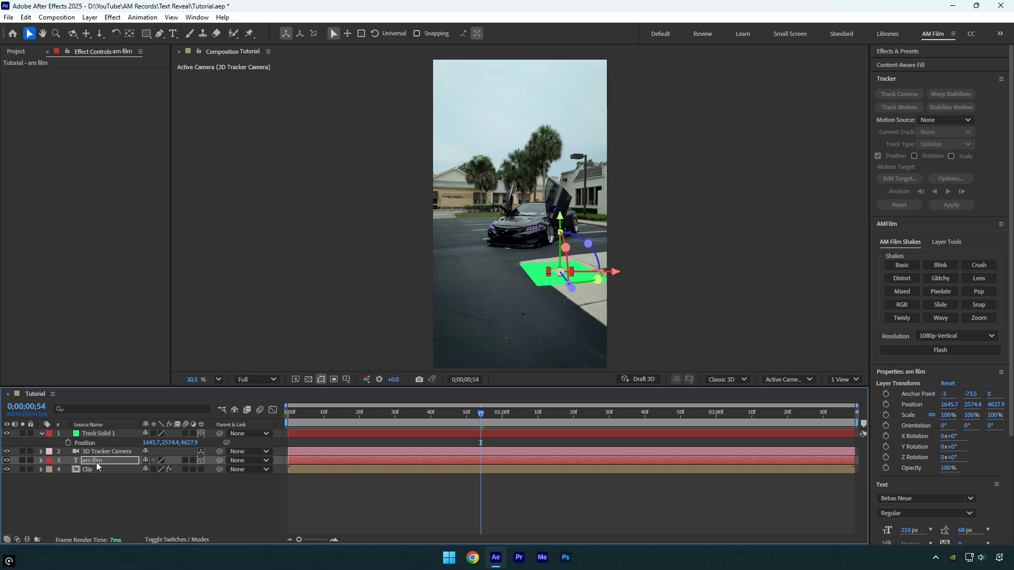
- Scale am film to 310% and place and angle it on the ground beside the car
key(s)
drag(159, 470, 276, 470)
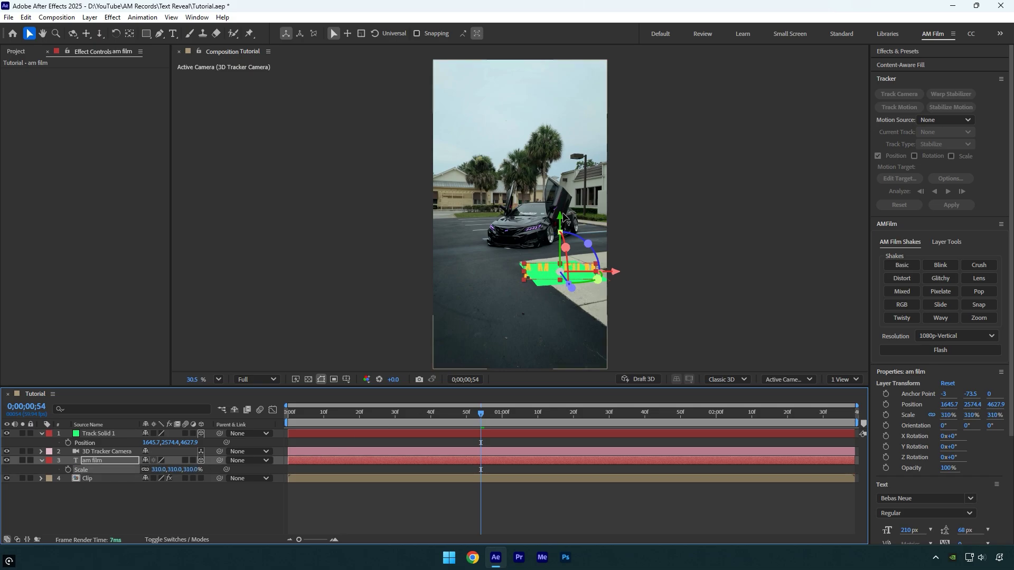
drag(552, 274, 525, 267)
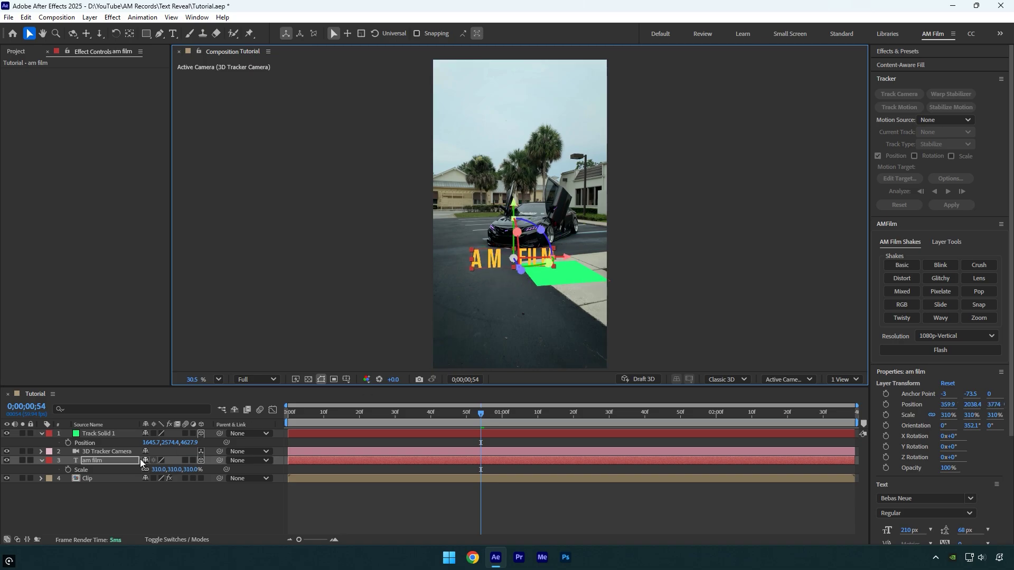
- Hide Track Solid 1, preview the composition, and stop at frame 38 with am film selected
click(7, 434)
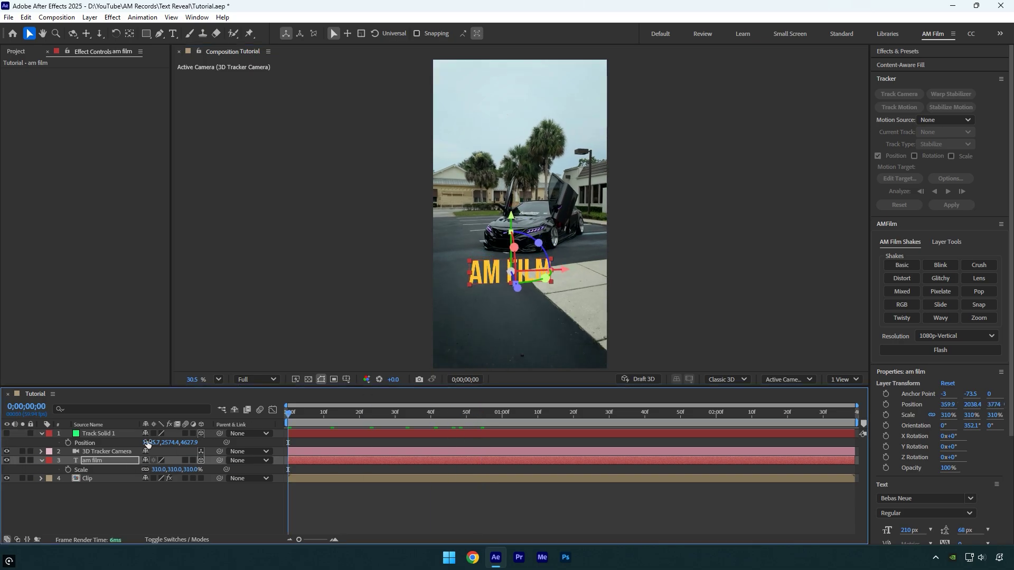
click(185, 502)
key(space)
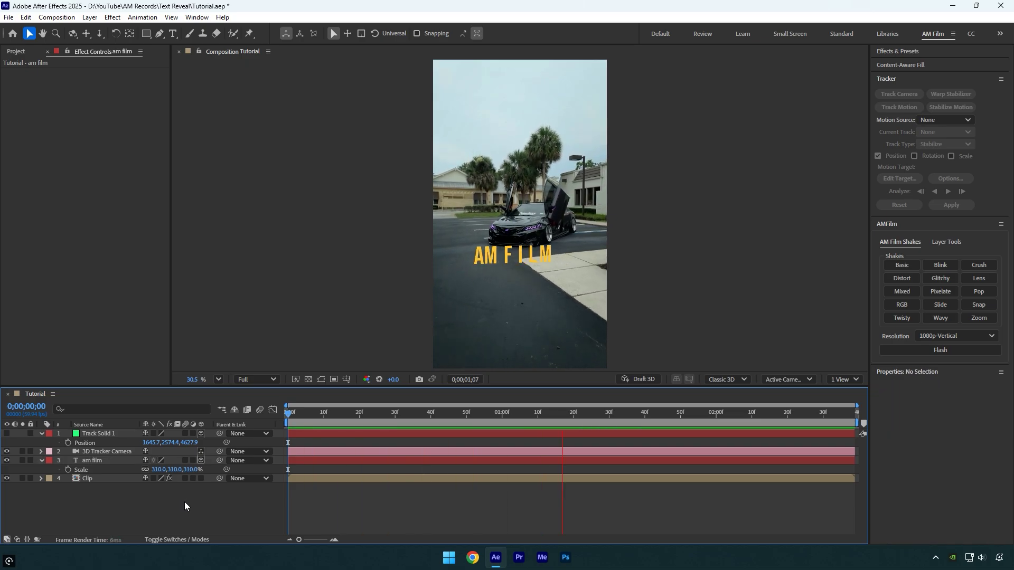
drag(380, 413, 424, 413)
click(98, 461)
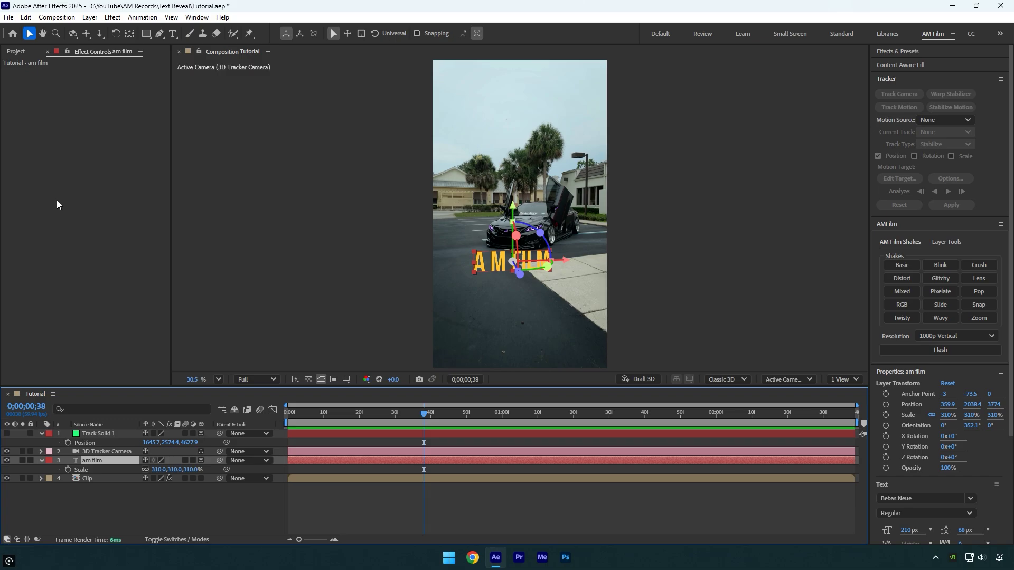
- Remove am film's Offset keyframes and reset Offset to 0%
key(u)
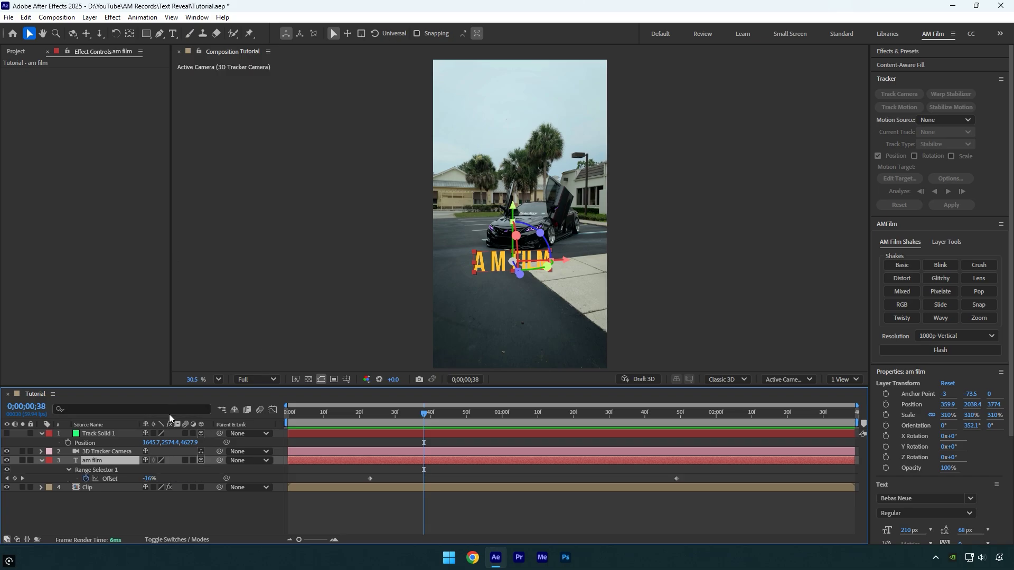
click(86, 479)
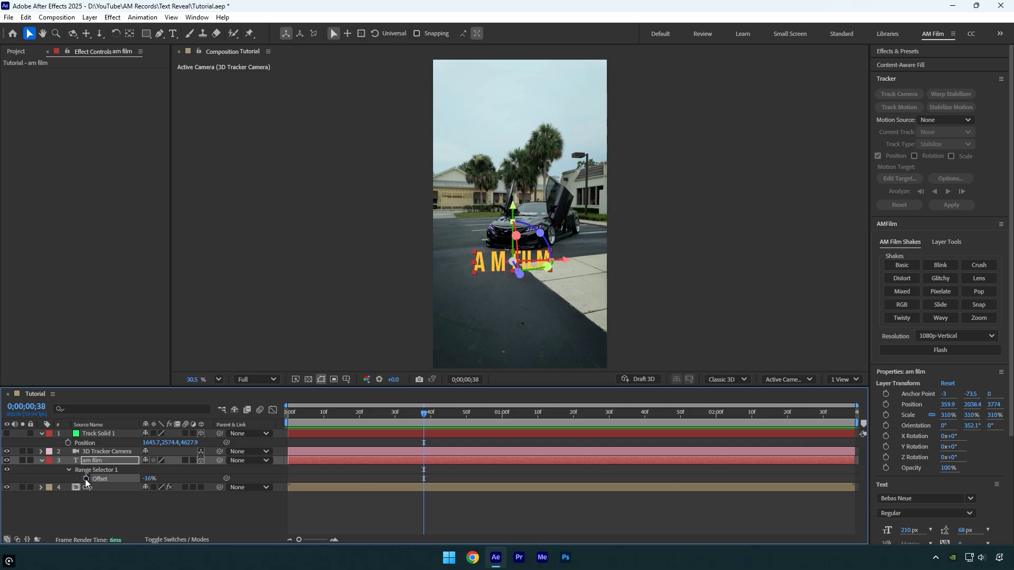
right_click(96, 480)
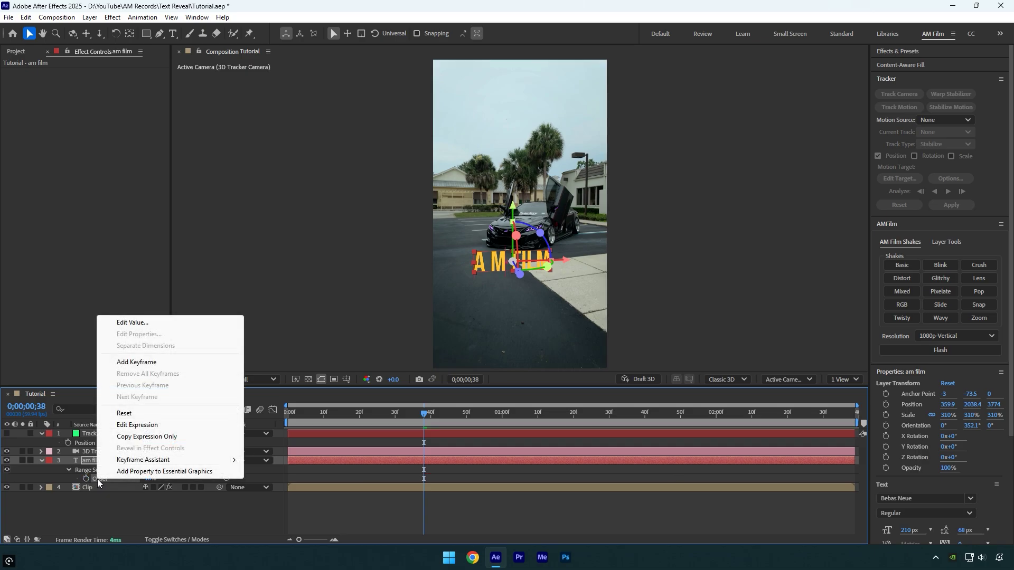
click(123, 414)
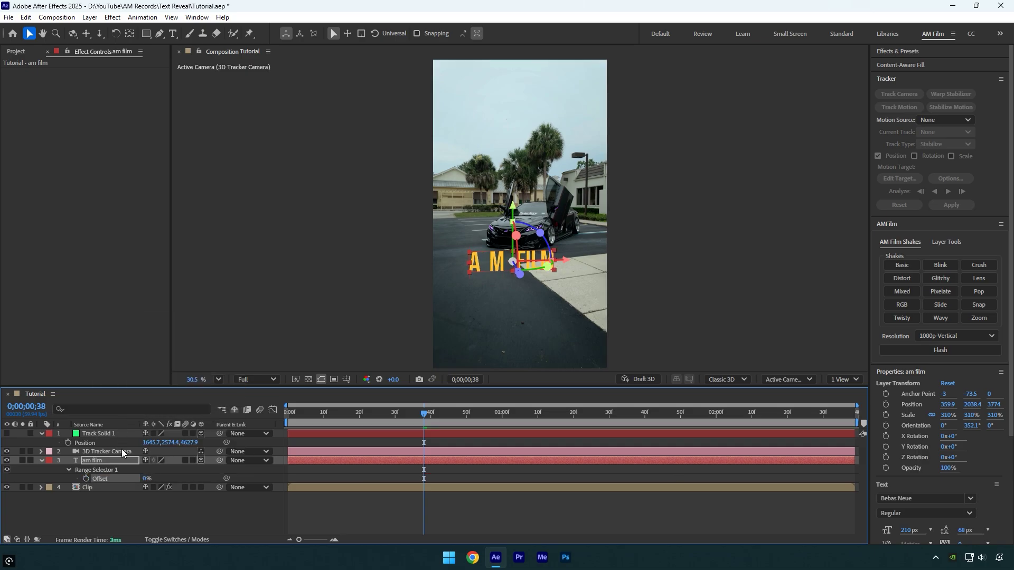
- Set Range Selector 1's End to 0%
click(69, 471)
click(69, 470)
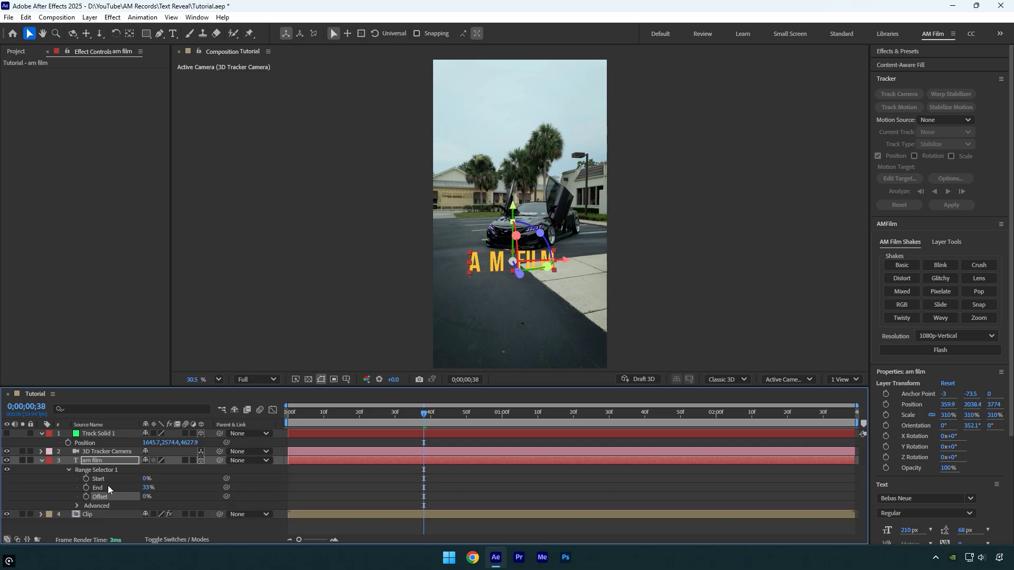
click(146, 487)
text(0)
key(Return)
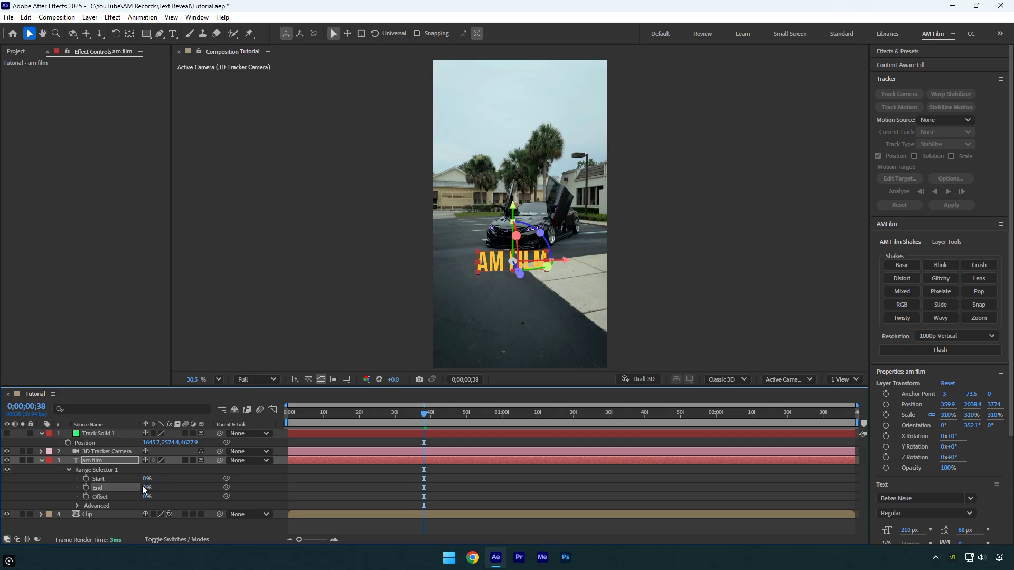
- Apply the Blurs > Blur In By Word animation preset to the am film text and preview it
click(896, 51)
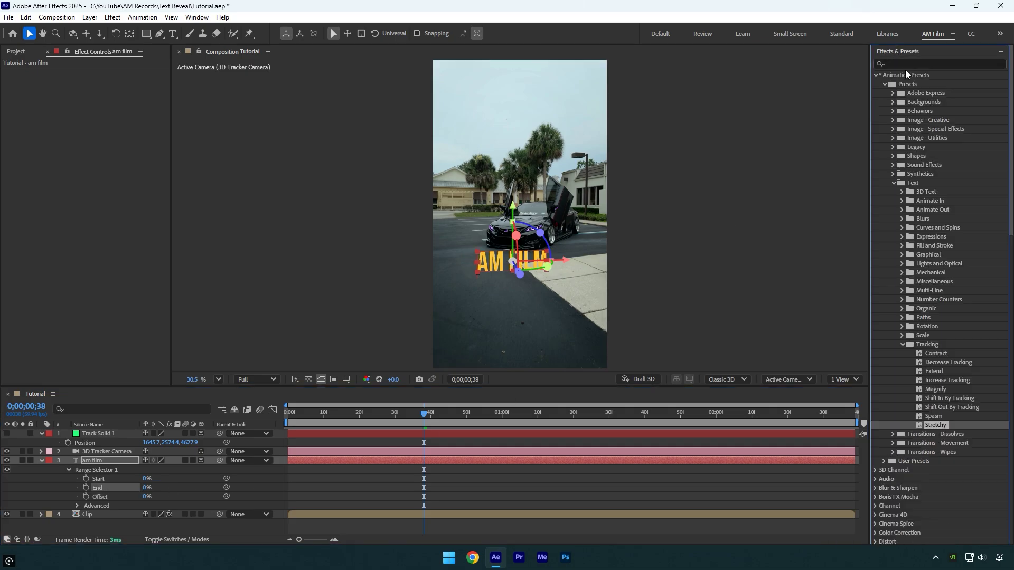
click(901, 218)
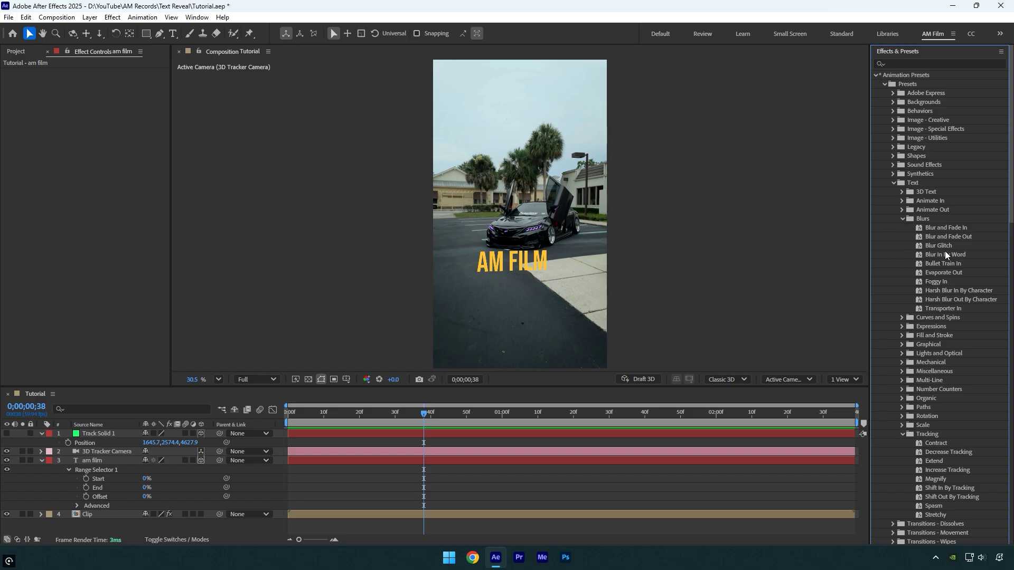
drag(945, 254, 376, 462)
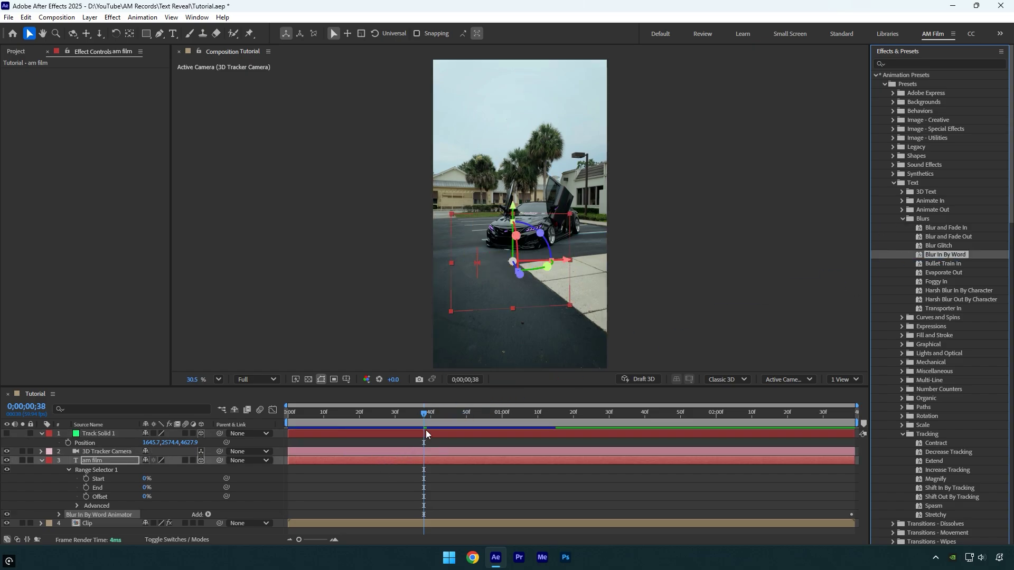
key(space)
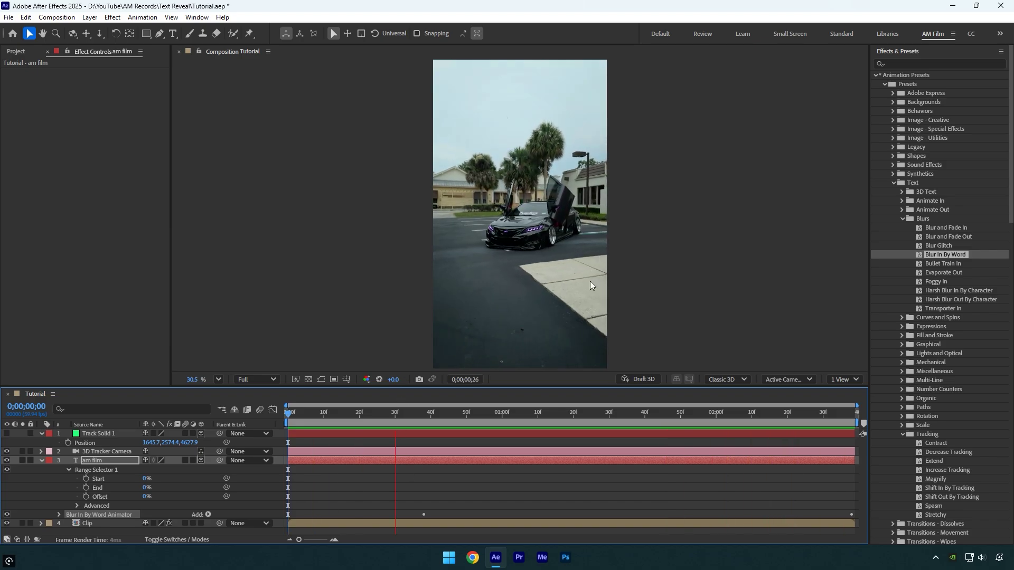
click(533, 414)
- Shift the am film text's Offset keyframes earlier so the word reveal plays sooner, then preview
click(477, 414)
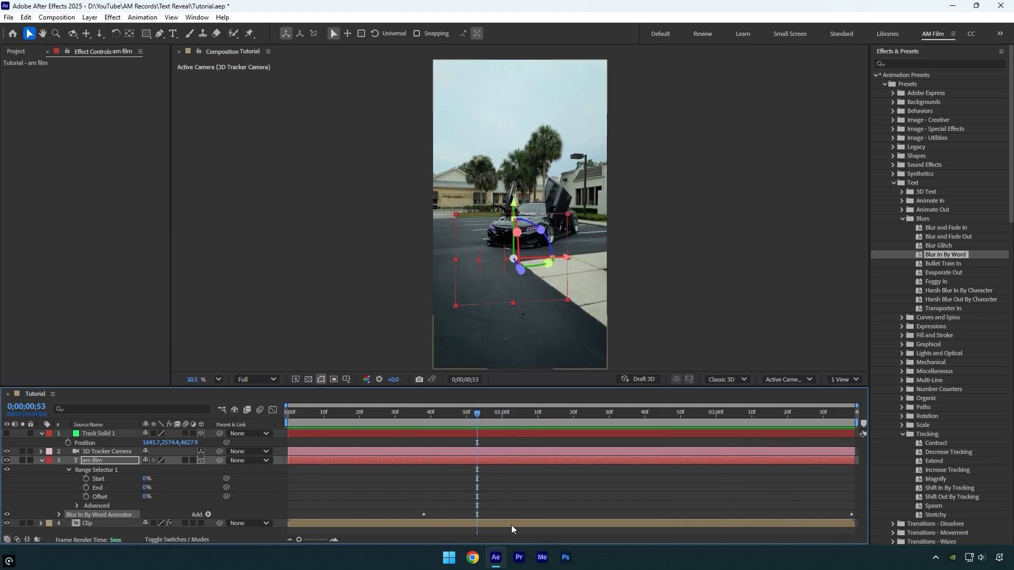
key(u)
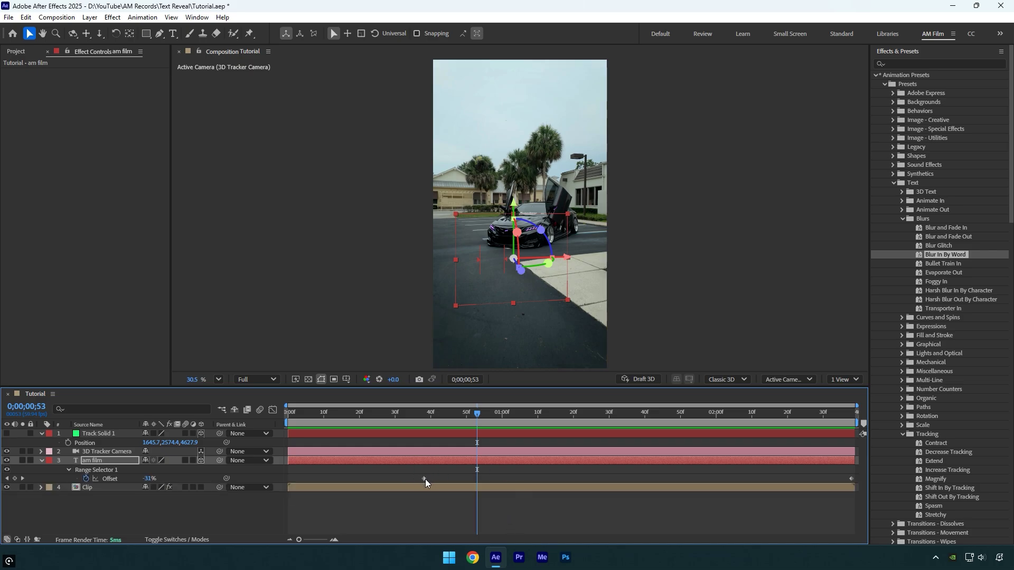
drag(425, 478, 345, 478)
drag(851, 478, 546, 479)
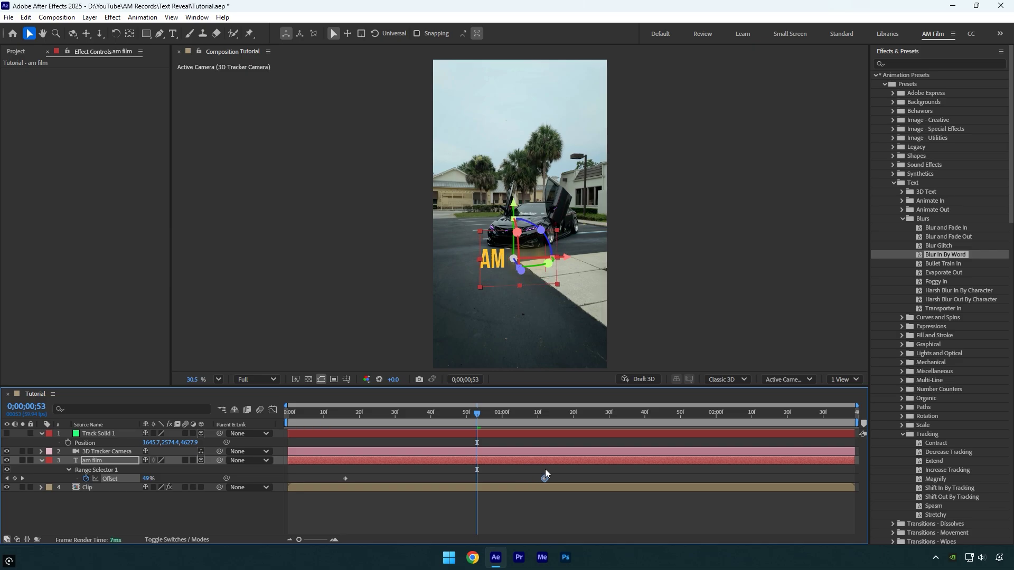
key(Home)
key(space)
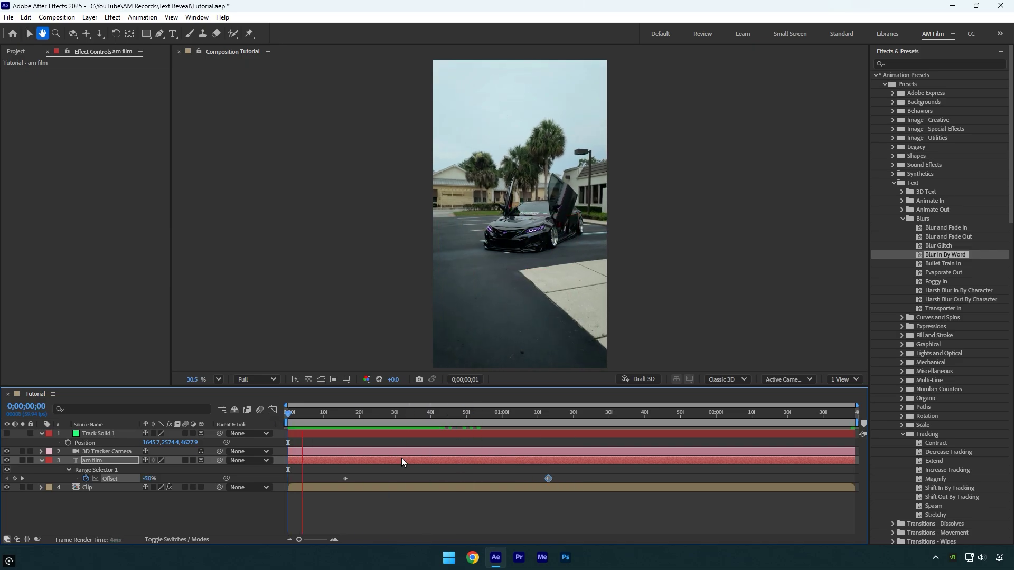